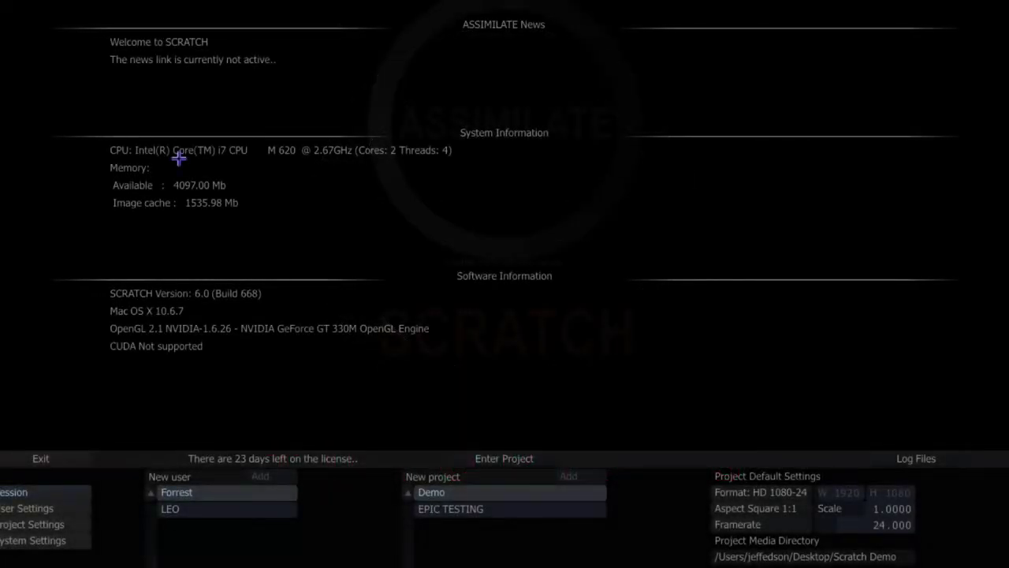
Enter the Demo project from the SCRATCH start screen
{"action": "left_click", "coordinate": [488, 458]}
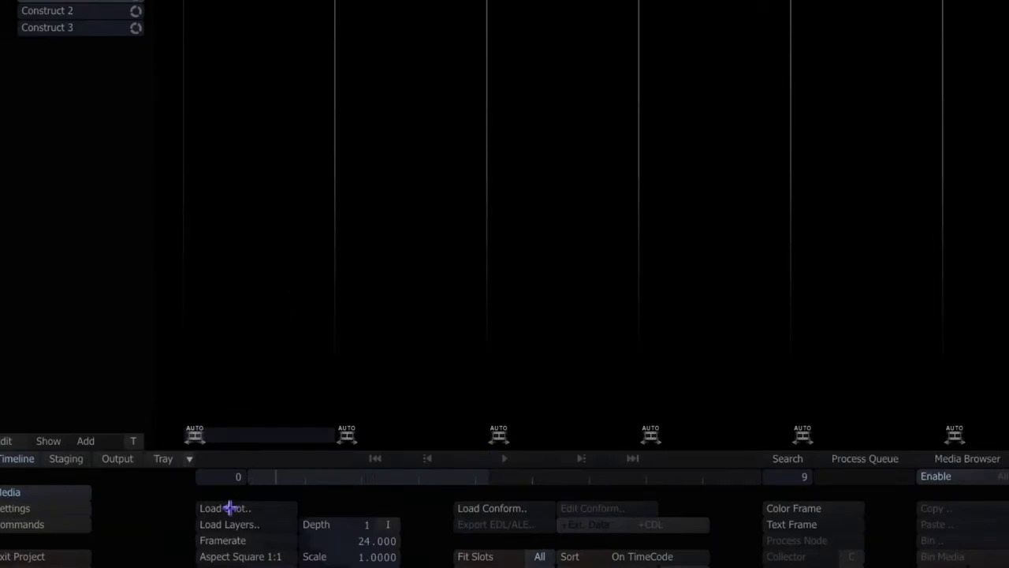
Load Festival QT.mov from Scratch Tutorials/Reverse Assemble into the construct's first slot
{"action": "left_click", "coordinate": [229, 508]}
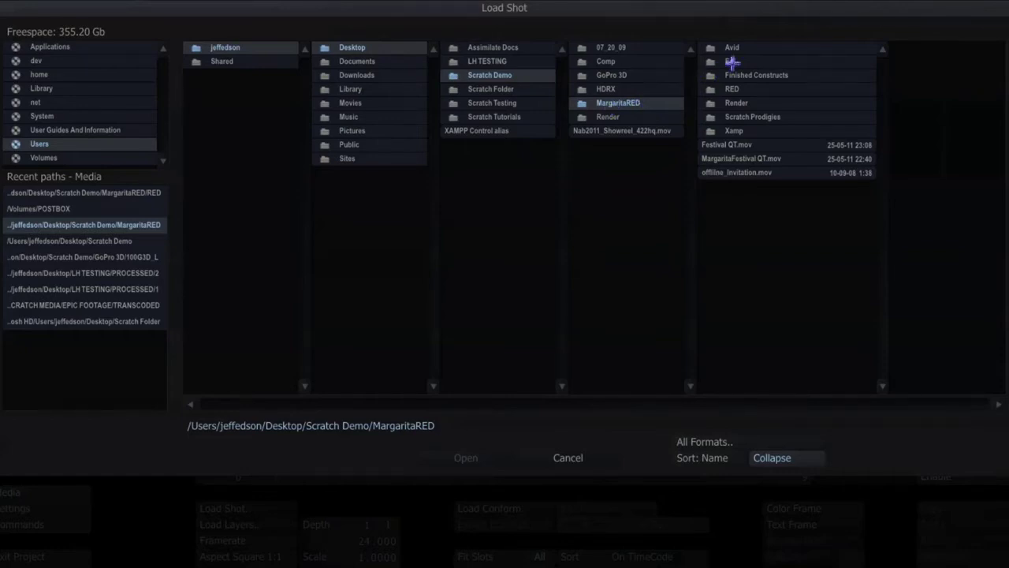
{"action": "left_click", "coordinate": [497, 117]}
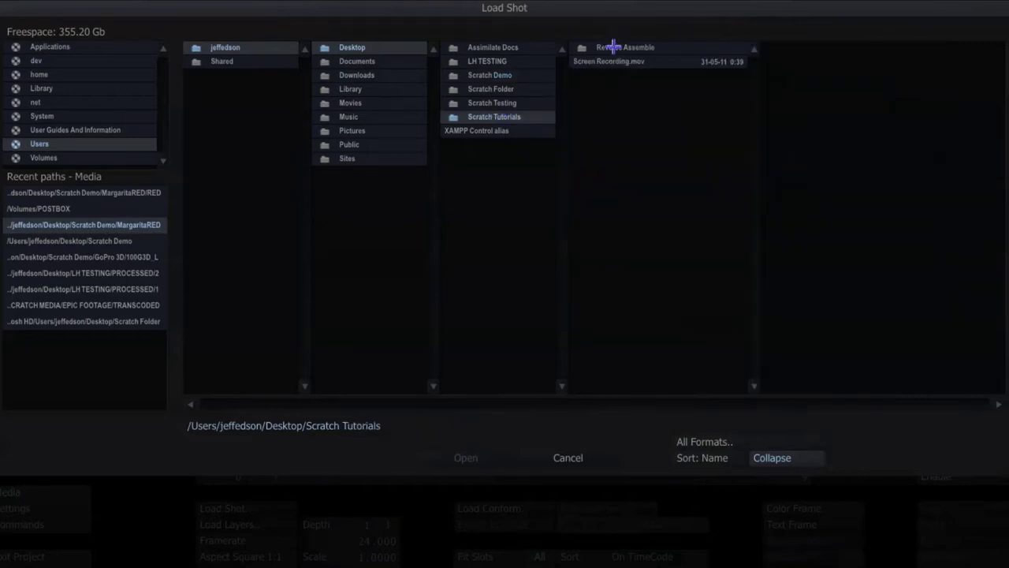
{"action": "left_click", "coordinate": [612, 46]}
{"action": "left_click", "coordinate": [770, 47]}
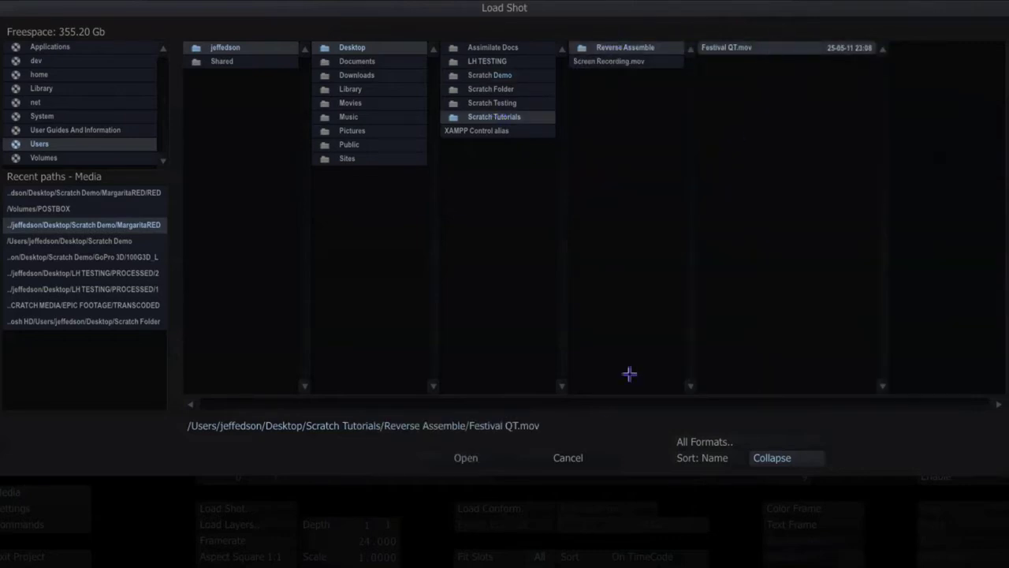
{"action": "left_click", "coordinate": [468, 458]}
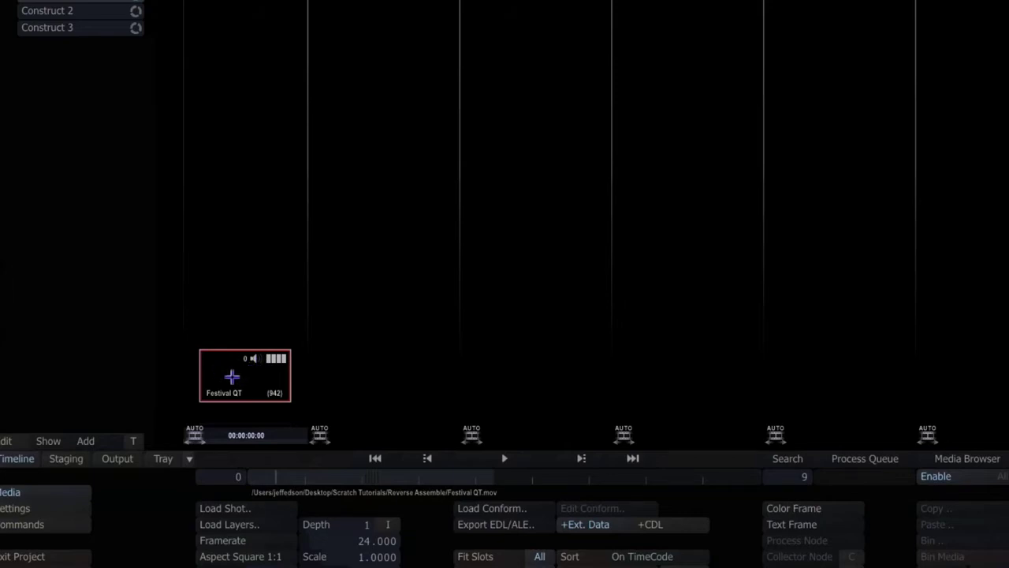
Load Festival New.edl into the EDL Assembler, sourcing From Construct with Reverse Assemble on
{"action": "left_click", "coordinate": [483, 513]}
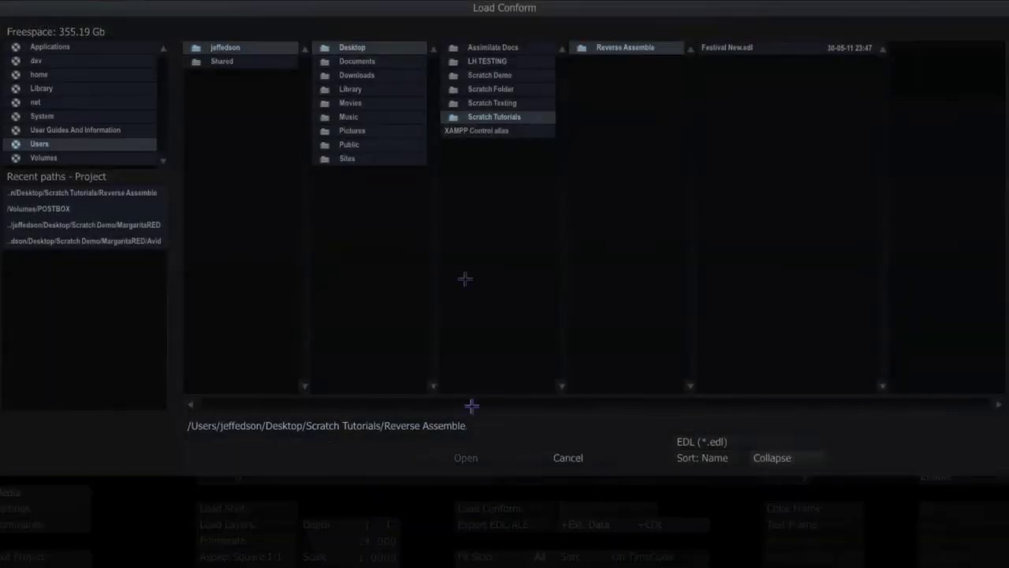
{"action": "left_click", "coordinate": [747, 49]}
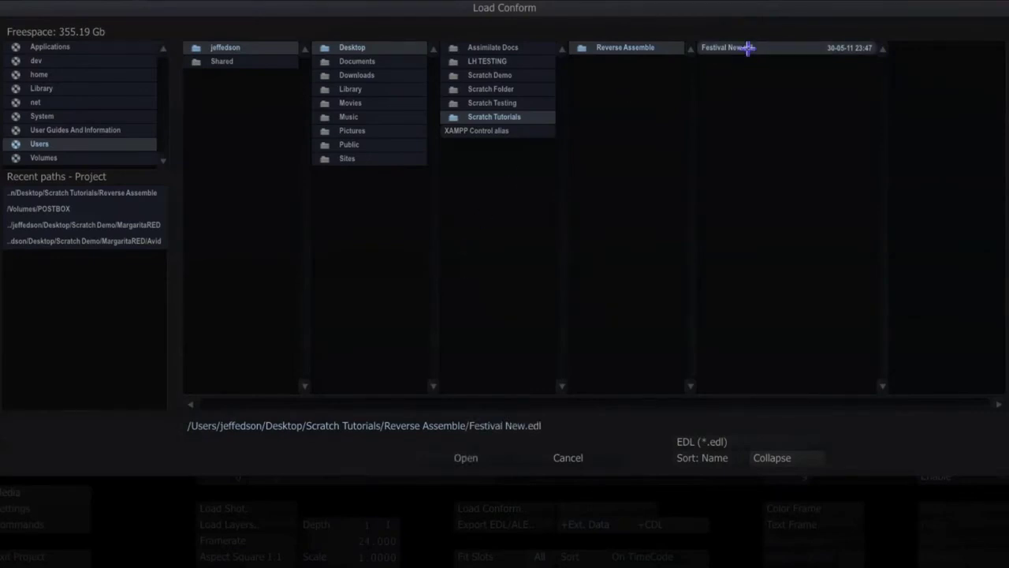
{"action": "left_click", "coordinate": [431, 460]}
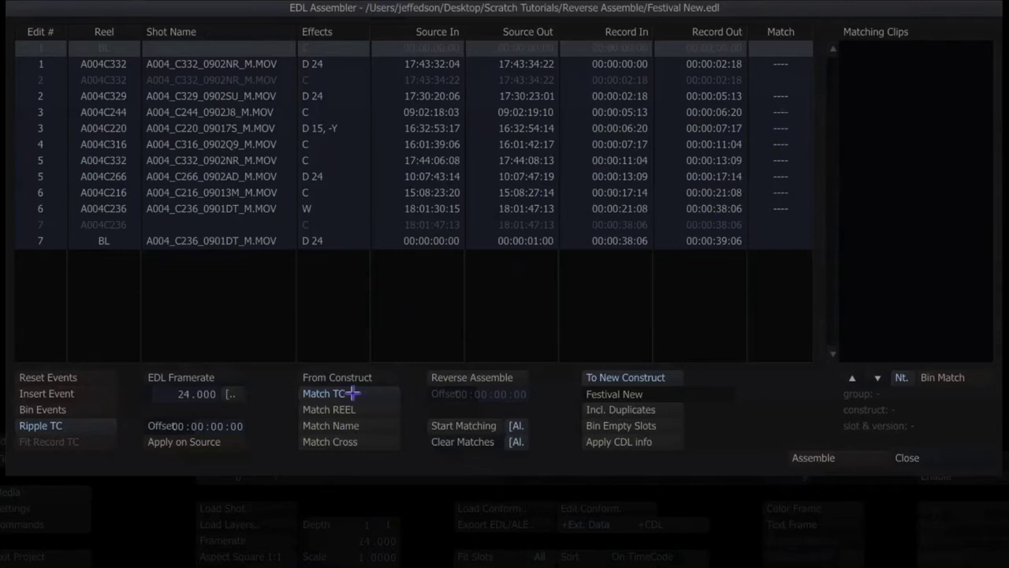
{"action": "left_click", "coordinate": [333, 378]}
{"action": "left_click", "coordinate": [460, 378]}
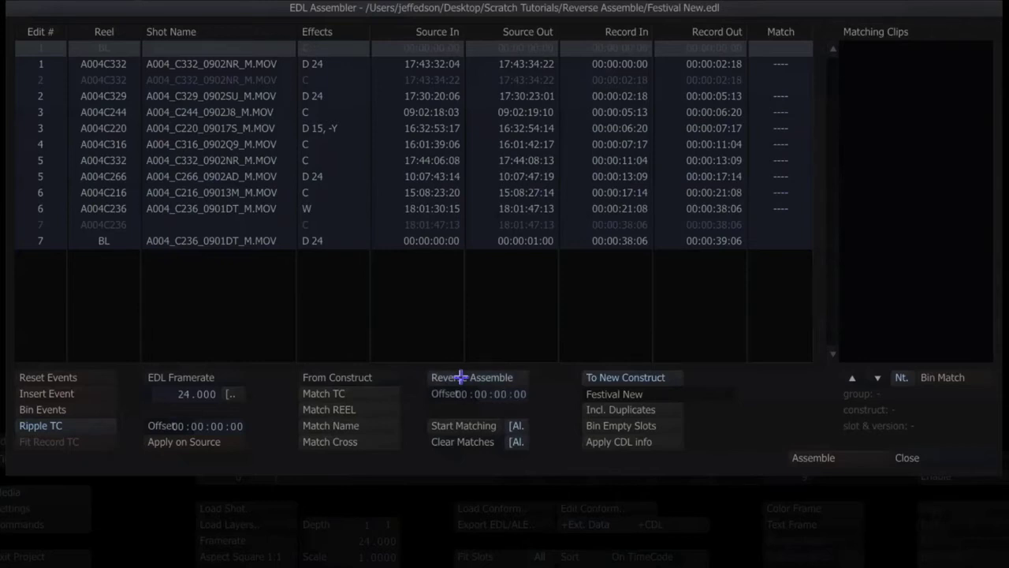
Start Matching and inspect the matched clip for events 1 through 4
{"action": "left_click", "coordinate": [471, 426]}
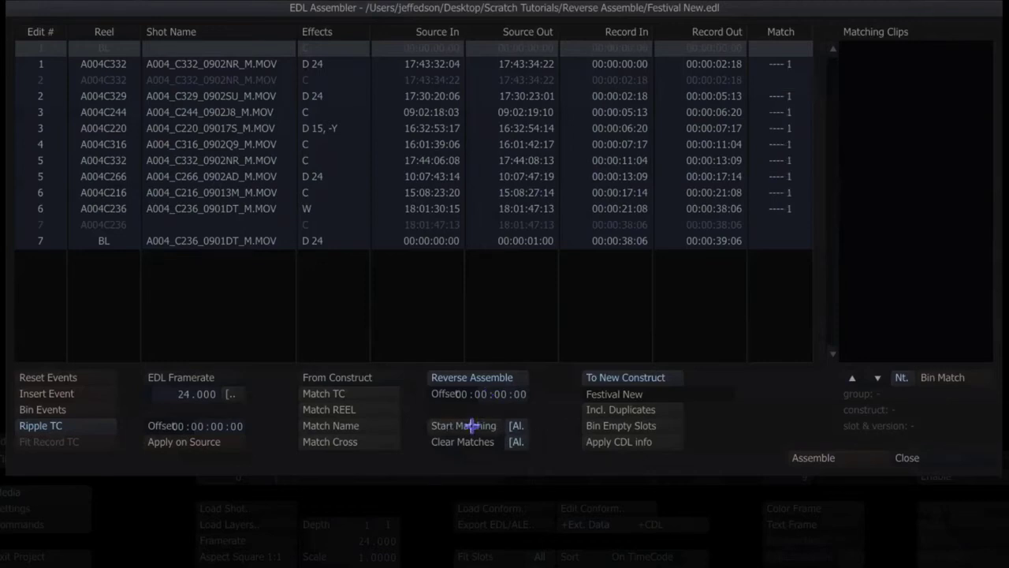
{"action": "left_click", "coordinate": [778, 67]}
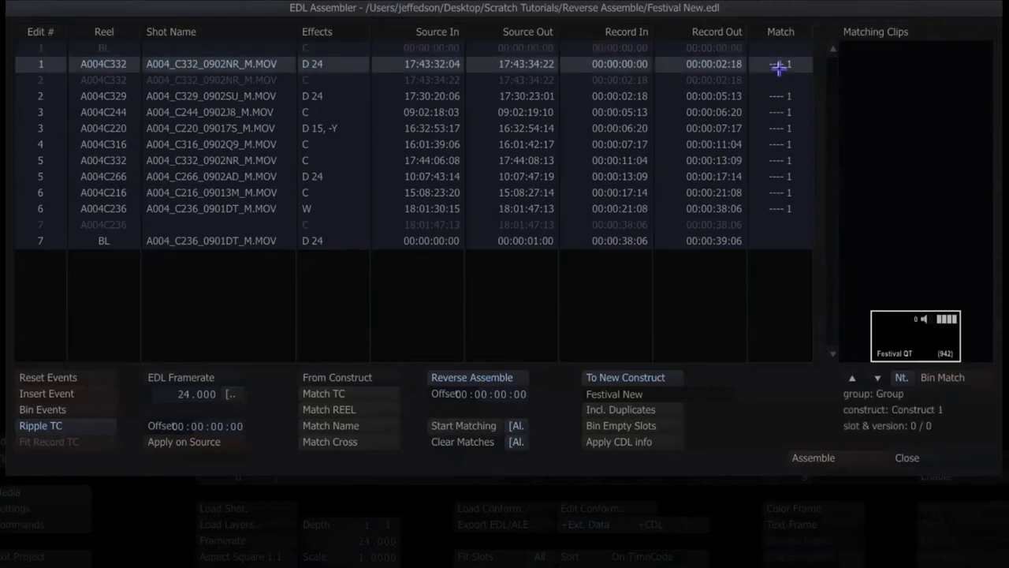
{"action": "left_click", "coordinate": [780, 96]}
{"action": "left_click", "coordinate": [781, 111]}
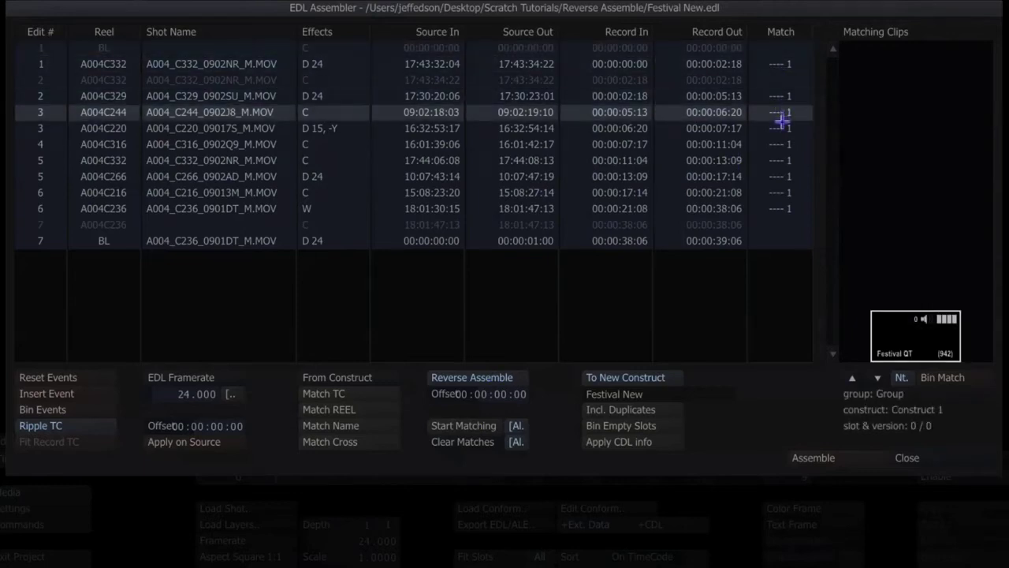
{"action": "left_click", "coordinate": [781, 126]}
{"action": "left_click", "coordinate": [780, 142]}
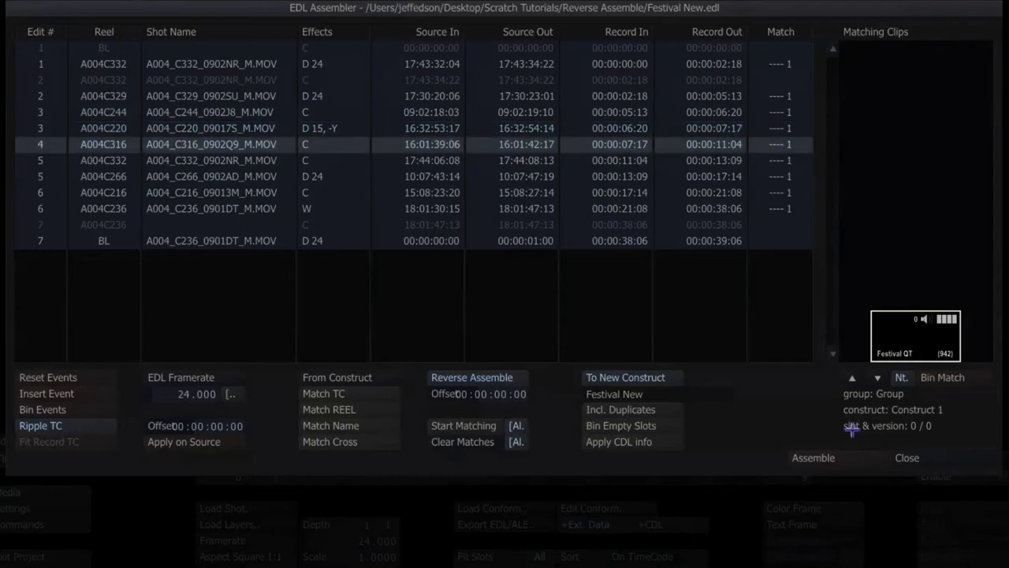
View Construct 2's clips, then clear the matches and match the events again
{"action": "left_click", "coordinate": [907, 457]}
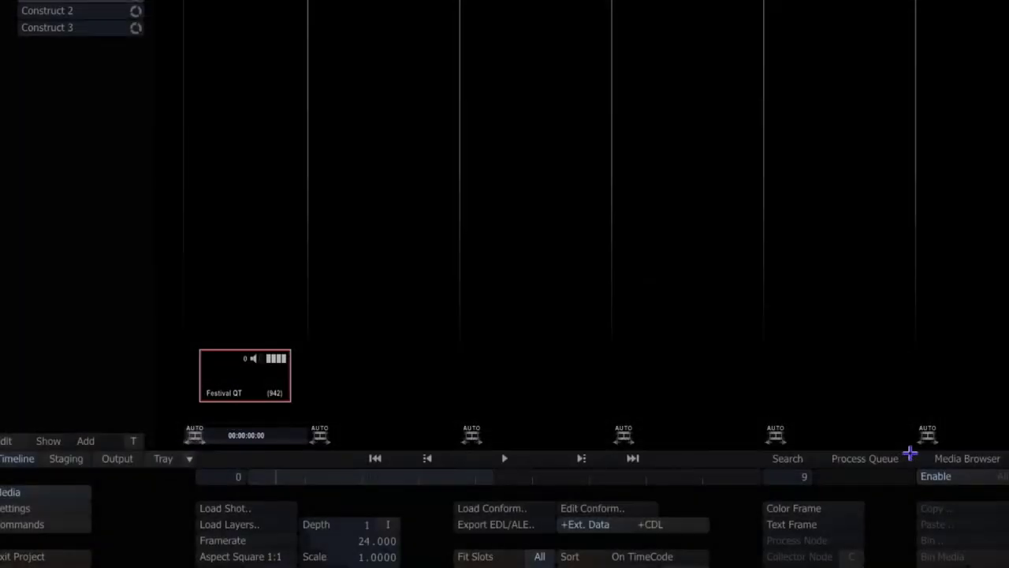
{"action": "left_click", "coordinate": [40, 11]}
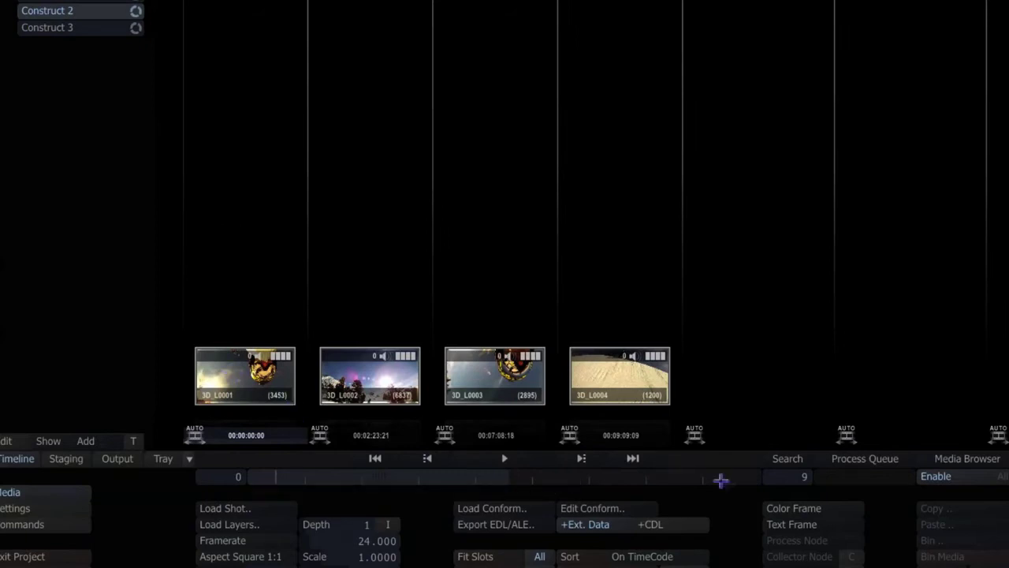
{"action": "left_click", "coordinate": [589, 508]}
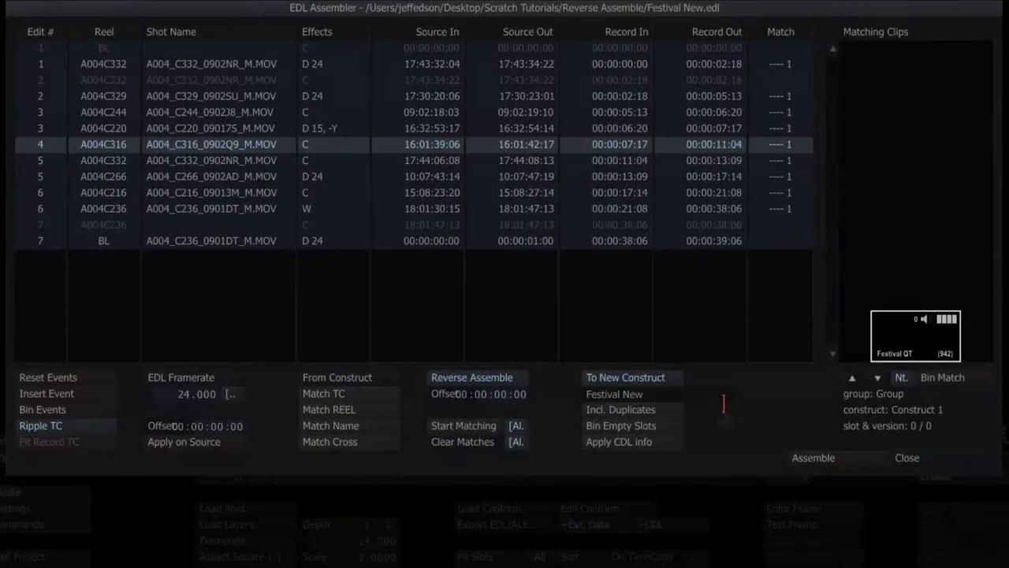
{"action": "left_click", "coordinate": [469, 444]}
{"action": "left_click", "coordinate": [463, 426]}
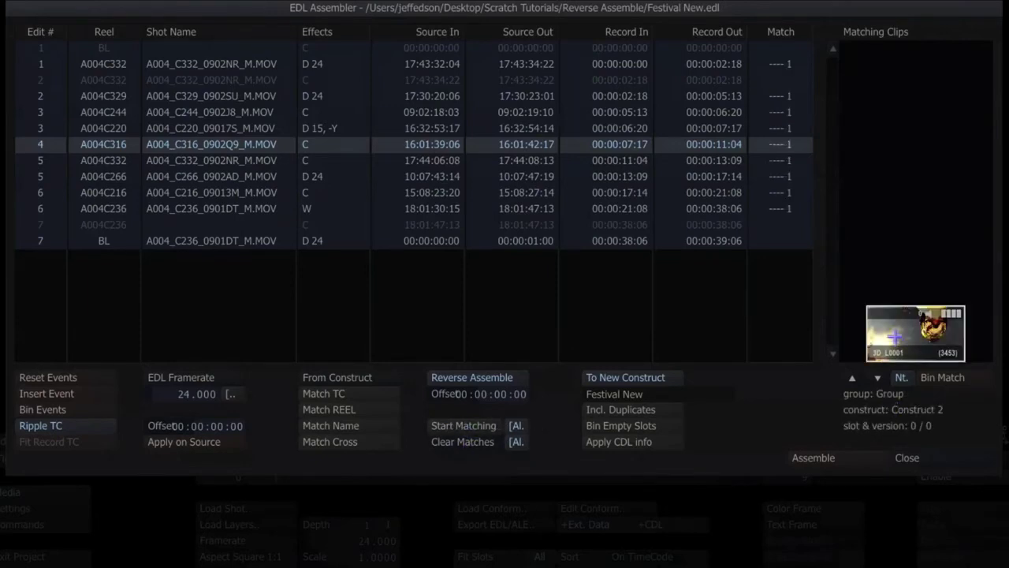
Return to the Festival QT construct and reopen the EDL Assembler via Edit Conform
{"action": "left_click", "coordinate": [908, 456]}
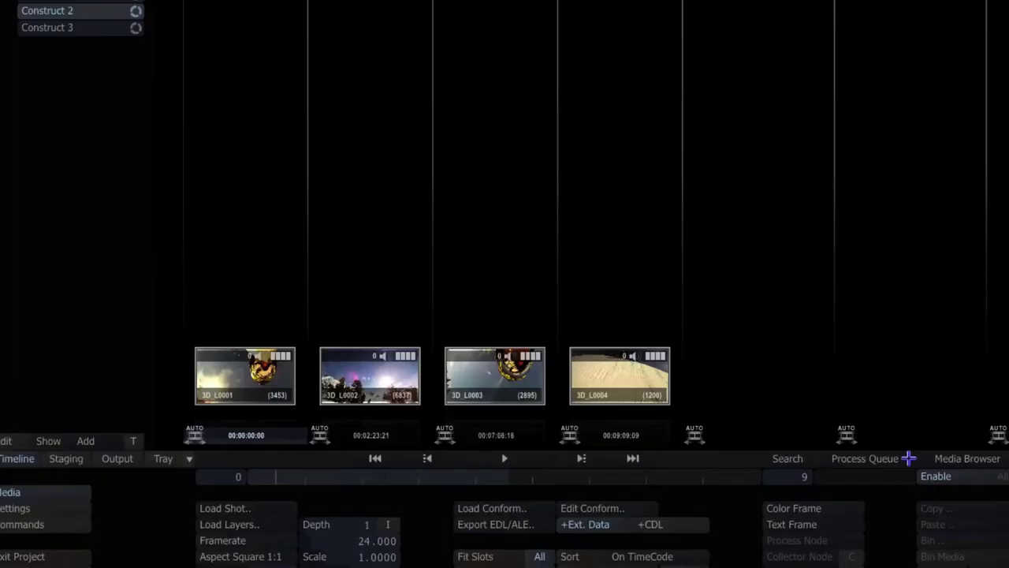
{"action": "left_click", "coordinate": [79, 2]}
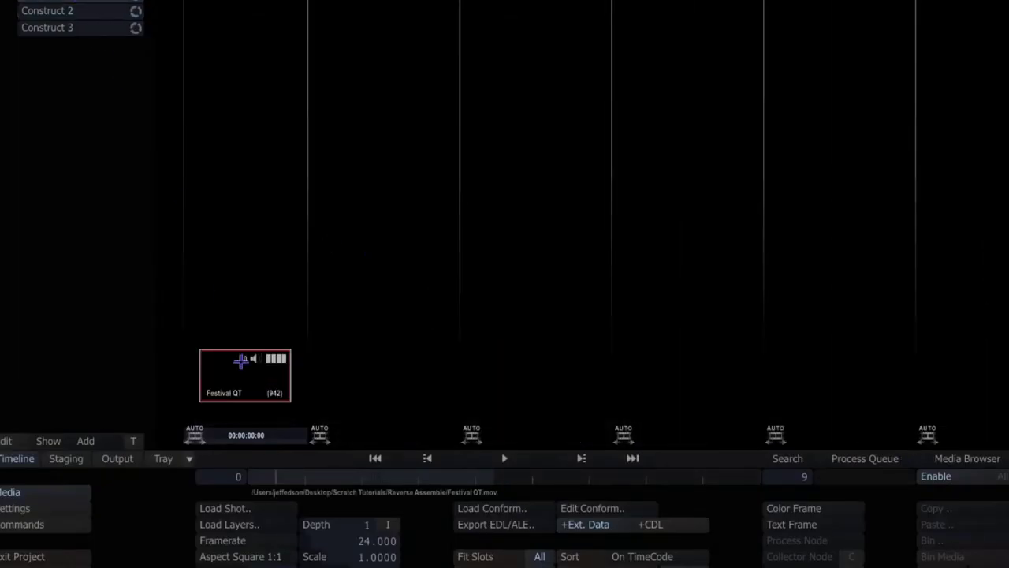
{"action": "left_click", "coordinate": [571, 508]}
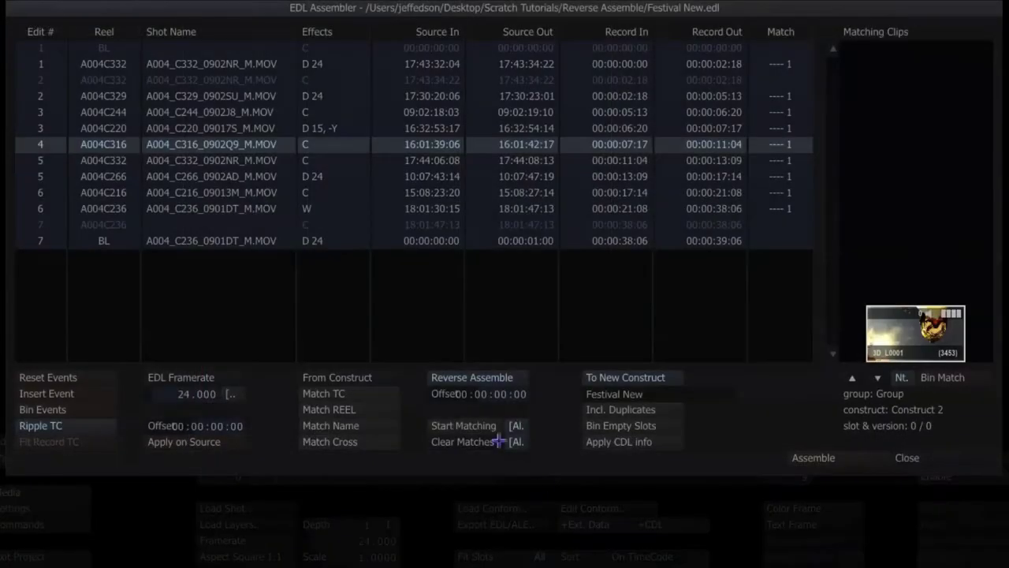
Rematch events to Festival QT, name the construct Festival, include duplicates, and assemble
{"action": "left_click", "coordinate": [451, 441]}
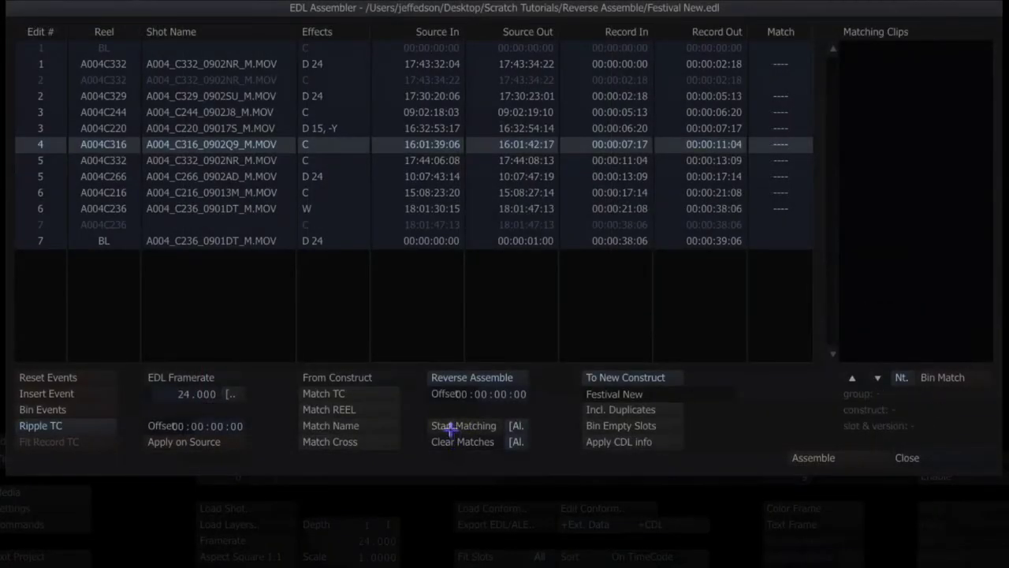
{"action": "left_click", "coordinate": [451, 426]}
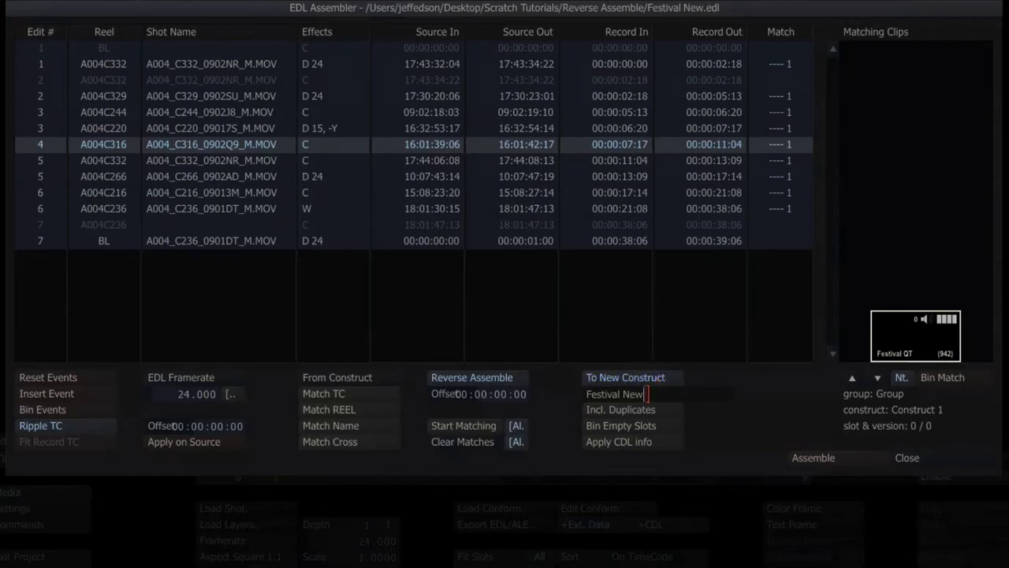
{"action": "left_click", "coordinate": [624, 394]}
{"action": "key", "text": "Delete"}
{"action": "key", "text": "Delete"}
{"action": "key", "text": "Delete"}
{"action": "left_click", "coordinate": [619, 410]}
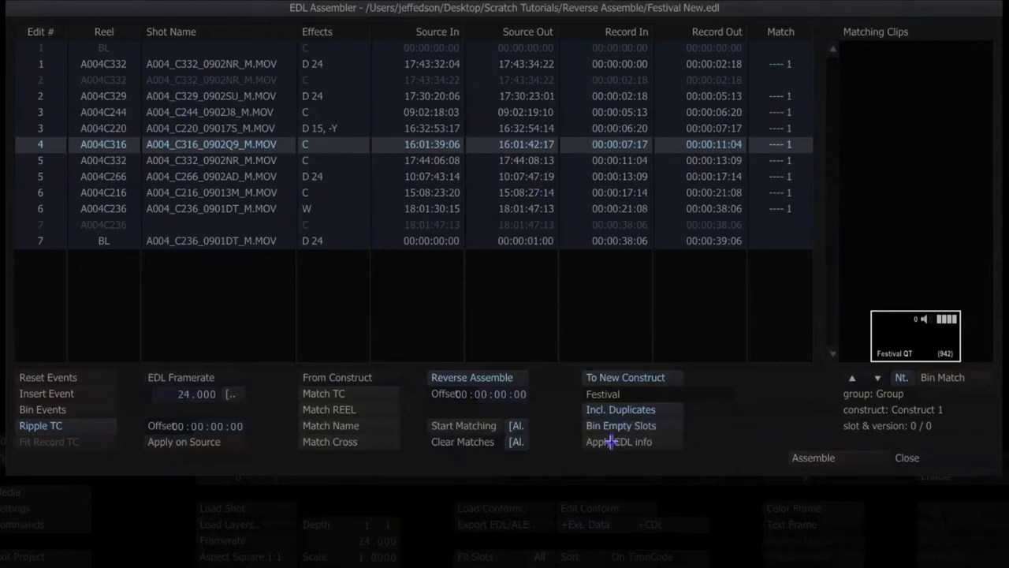
{"action": "left_click", "coordinate": [796, 456]}
{"action": "left_click", "coordinate": [798, 458]}
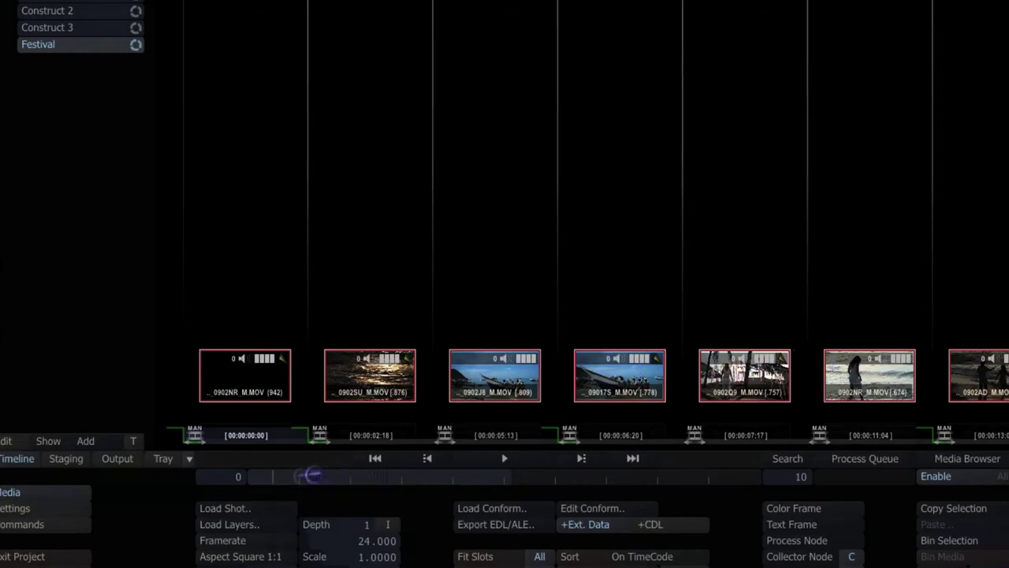
Open A004_C332_0902NR_M.MOV in the Player at an early frame and call up the workspace list
{"action": "double_click", "coordinate": [300, 475]}
{"action": "left_click_drag", "start_coordinate": [300, 476], "coordinate": [270, 475]}
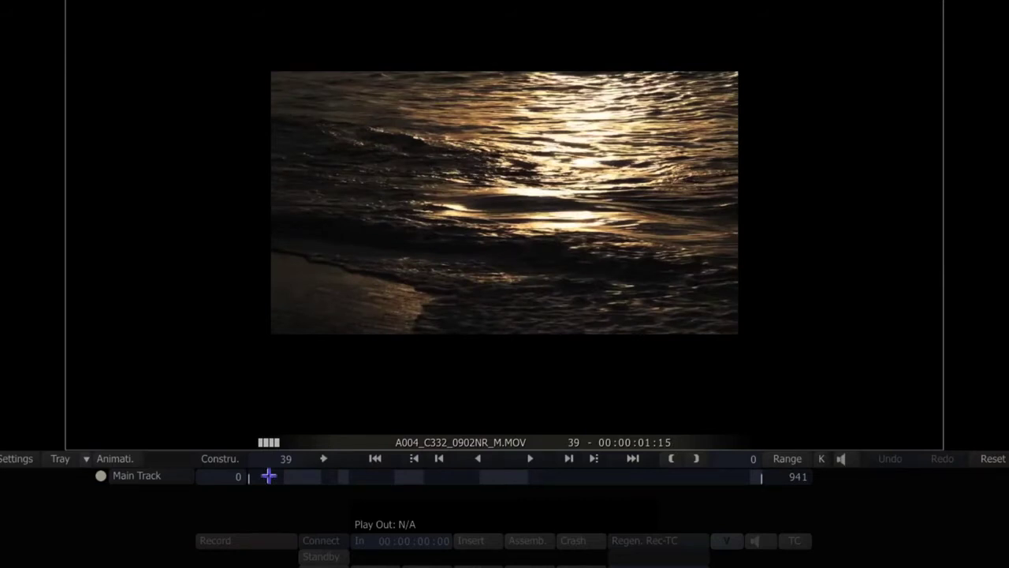
{"action": "right_click", "coordinate": [250, 310]}
In the Matrix, shift the beach clip's balance on the second colour wheel, review, and return
{"action": "left_click", "coordinate": [248, 325]}
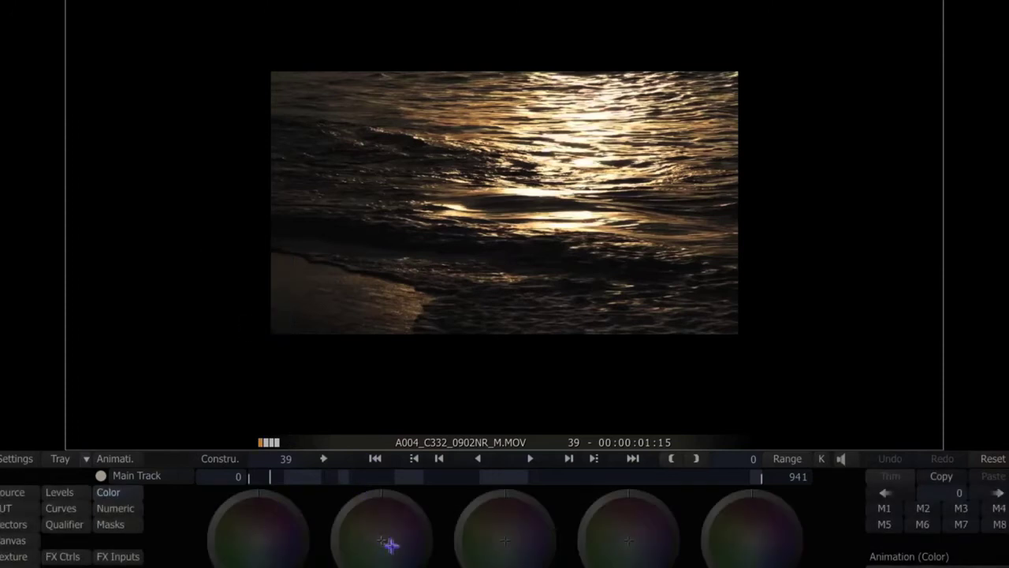
{"action": "left_click", "coordinate": [414, 560]}
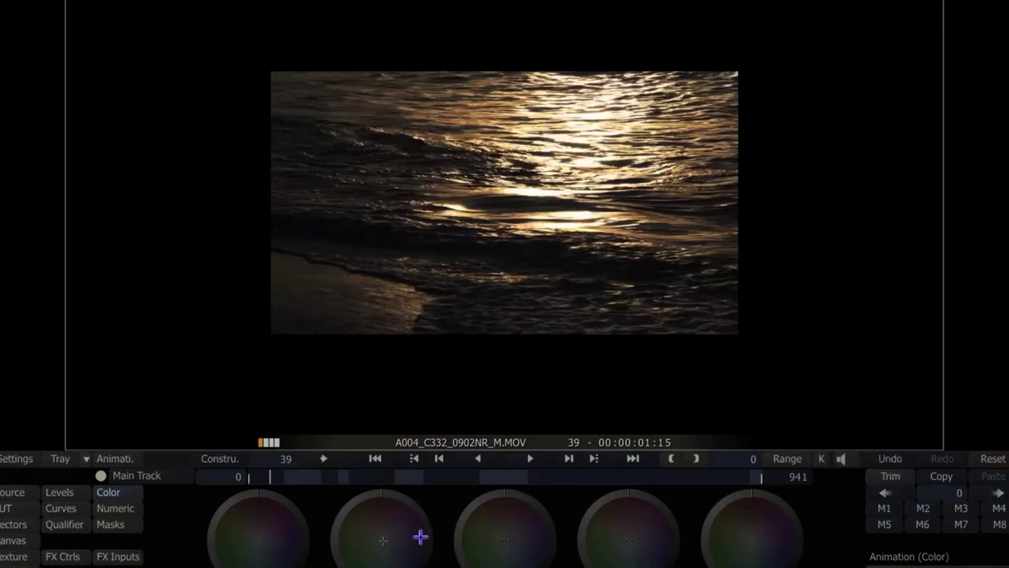
{"action": "mouse_move", "coordinate": [473, 325]}
{"action": "left_mouse_down"}
{"action": "mouse_move", "coordinate": [450, 264]}
{"action": "mouse_move", "coordinate": [529, 320]}
{"action": "mouse_move", "coordinate": [480, 243]}
{"action": "mouse_move", "coordinate": [574, 365]}
{"action": "mouse_move", "coordinate": [509, 294]}
{"action": "left_mouse_up"}
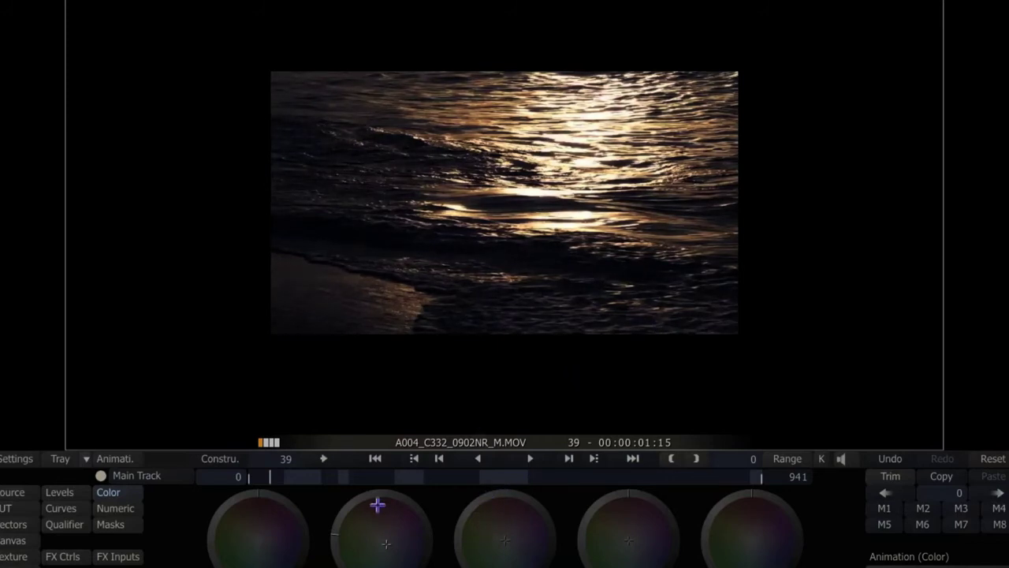
{"action": "mouse_move", "coordinate": [270, 477]}
{"action": "left_mouse_down"}
{"action": "mouse_move", "coordinate": [553, 475]}
{"action": "mouse_move", "coordinate": [255, 478]}
{"action": "mouse_move", "coordinate": [270, 478]}
{"action": "left_mouse_up"}
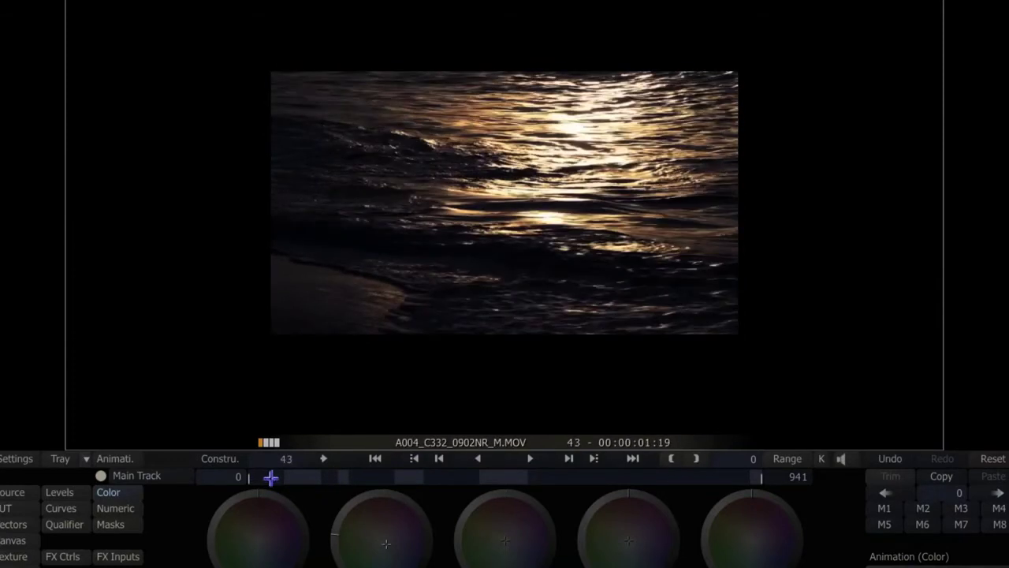
{"action": "left_click", "coordinate": [218, 456]}
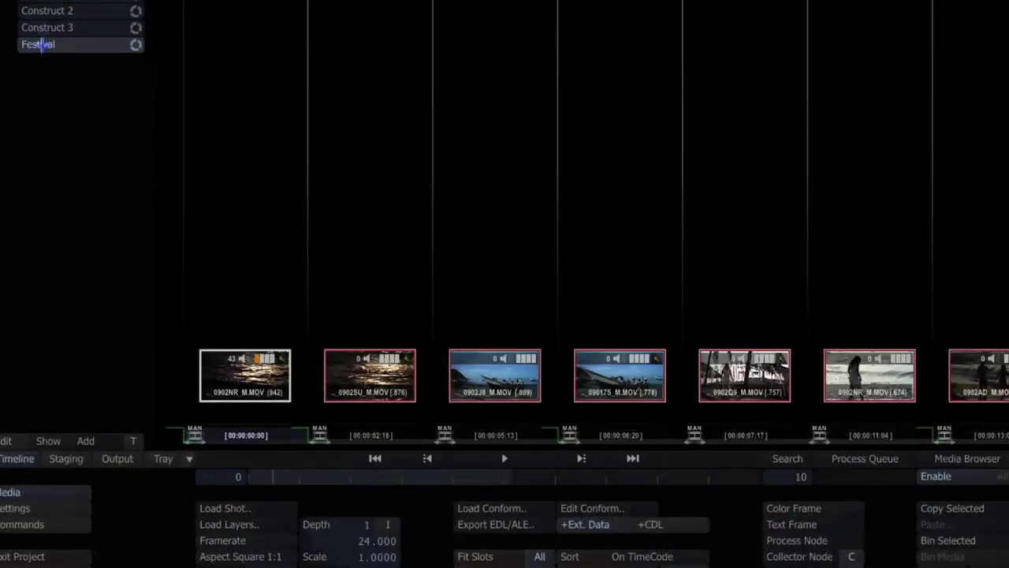
Conform on Construct 3 with Reverse Assemble off and Match TC on, then rematch events
{"action": "left_click", "coordinate": [41, 29]}
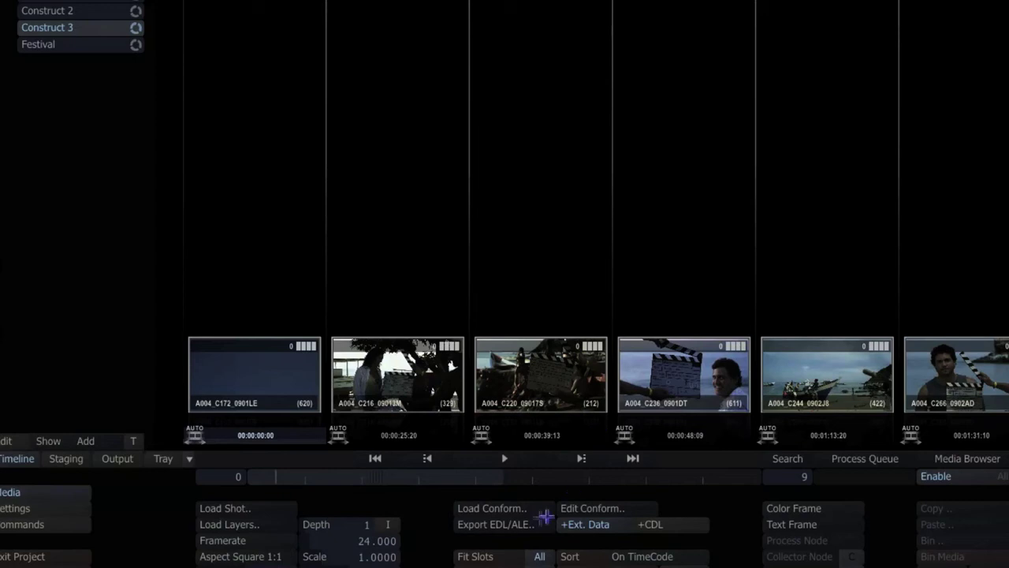
{"action": "left_click", "coordinate": [581, 506]}
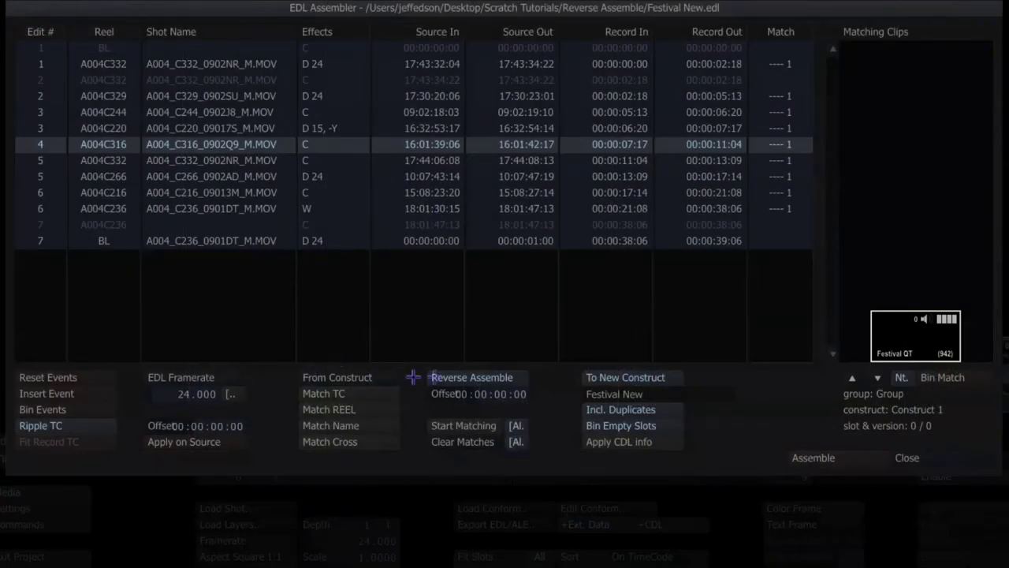
{"action": "left_click", "coordinate": [442, 379]}
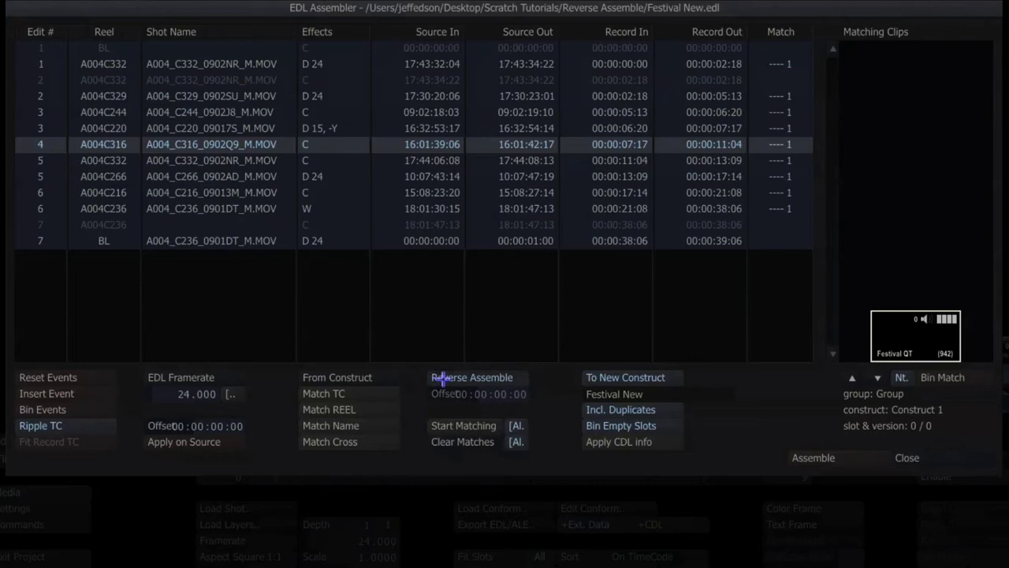
{"action": "left_click", "coordinate": [342, 393]}
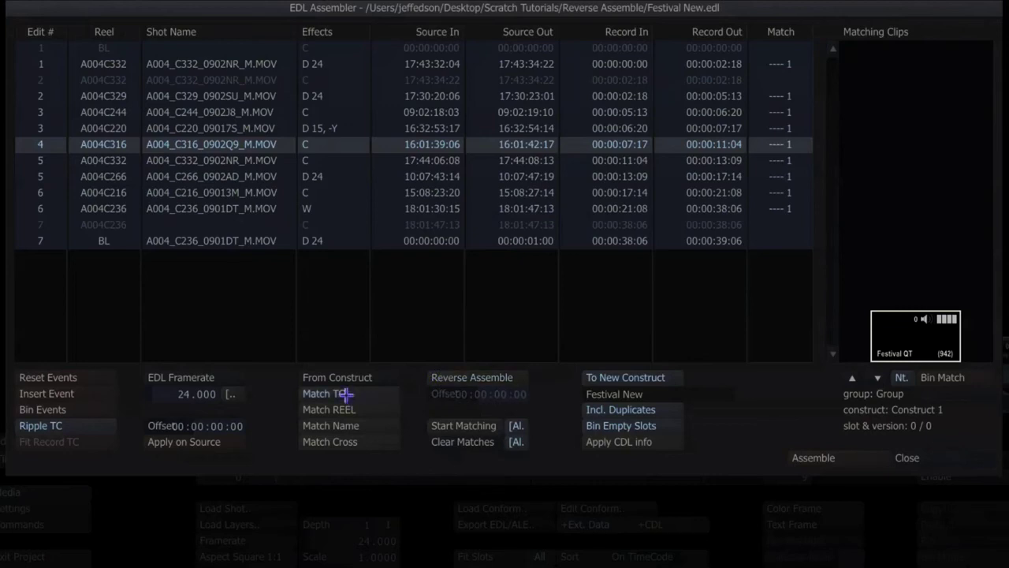
{"action": "left_click", "coordinate": [463, 439]}
{"action": "left_click", "coordinate": [462, 425]}
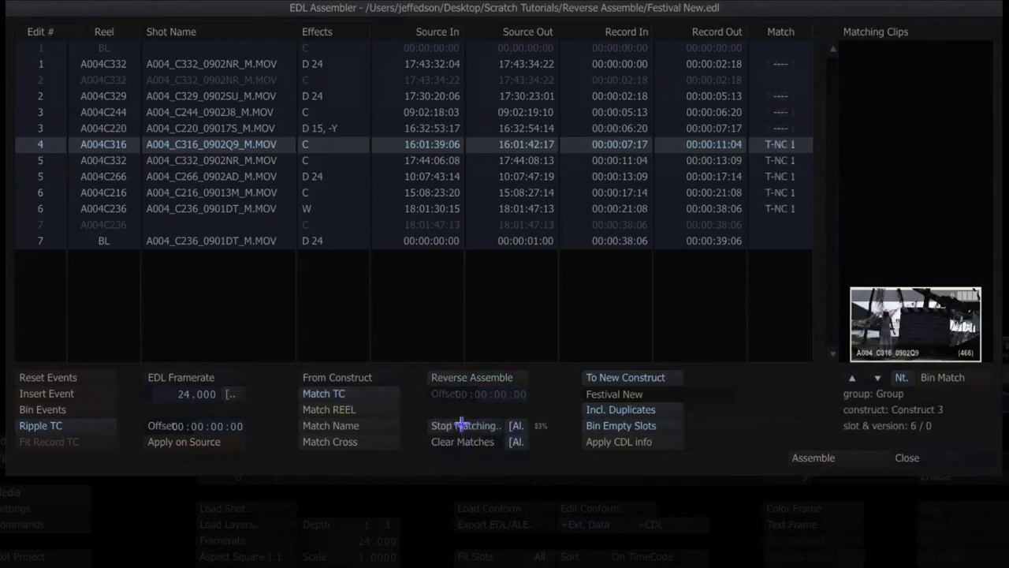
Check the matched RED shots for edits 1–5, then assemble them into a Festival New construct
{"action": "left_click", "coordinate": [778, 94]}
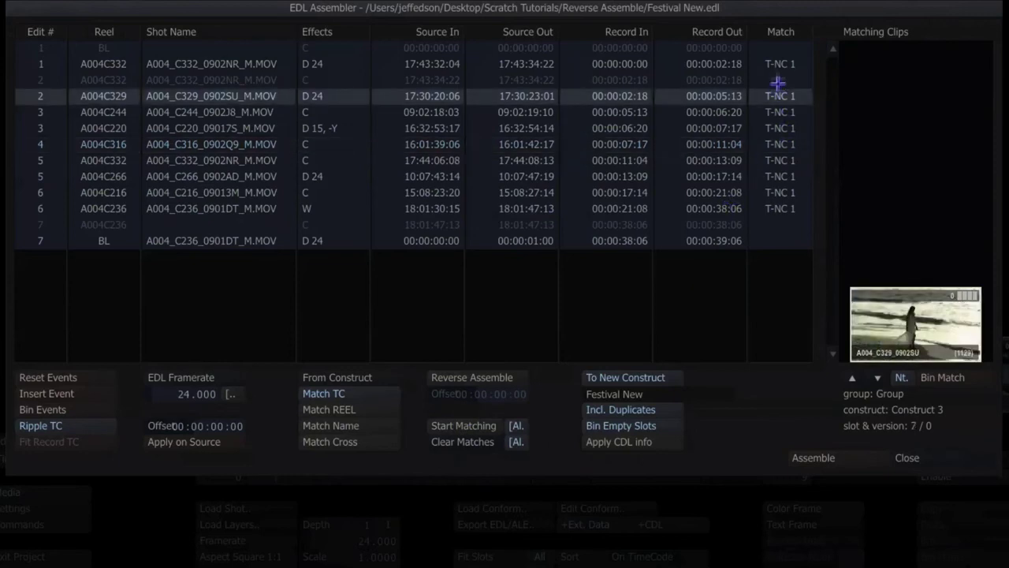
{"action": "left_click", "coordinate": [777, 65]}
{"action": "left_click", "coordinate": [778, 95]}
{"action": "left_click", "coordinate": [778, 112]}
{"action": "left_click", "coordinate": [778, 128]}
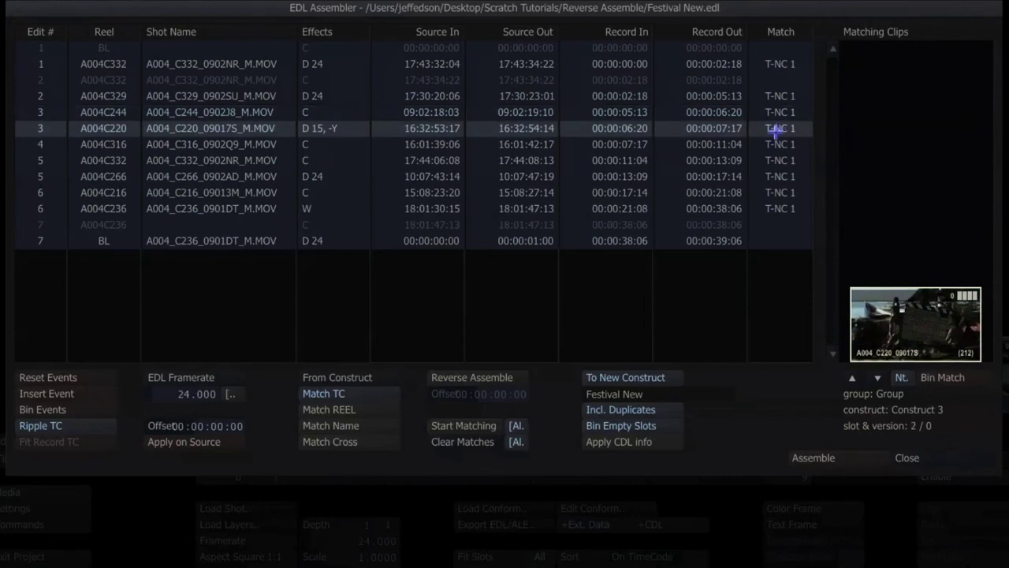
{"action": "left_click", "coordinate": [777, 144]}
{"action": "left_click", "coordinate": [779, 159]}
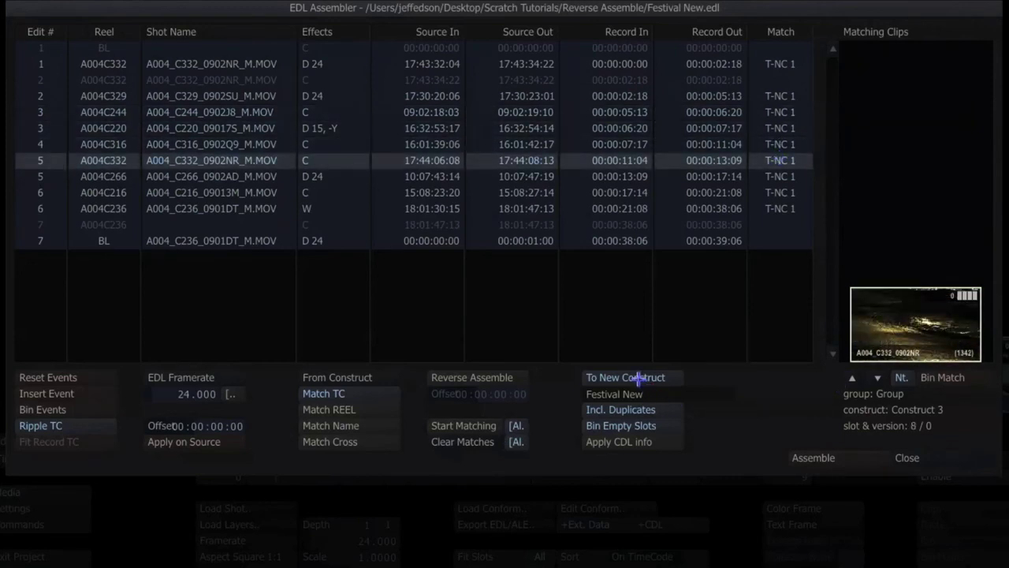
{"action": "left_click", "coordinate": [812, 458]}
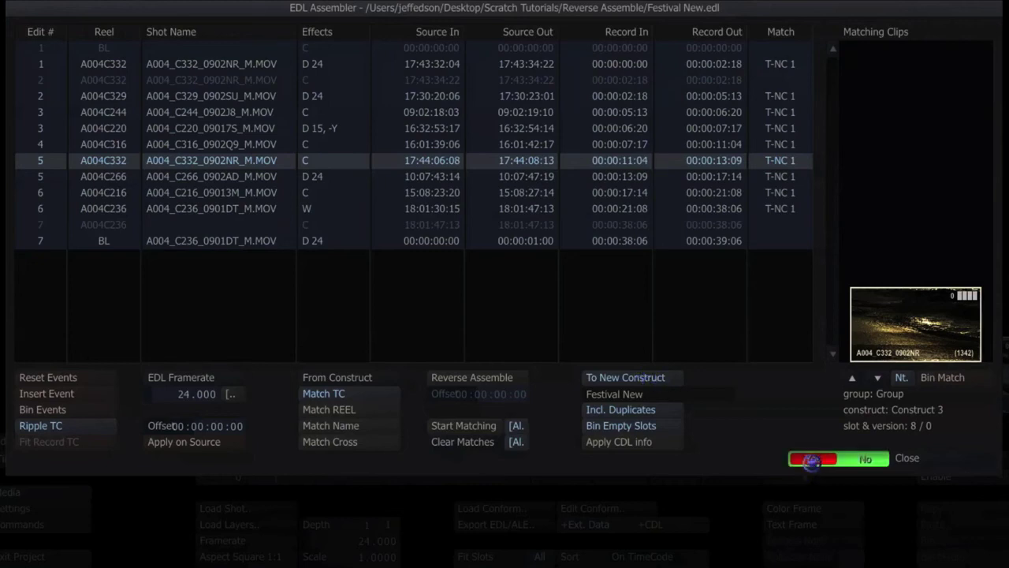
{"action": "left_click", "coordinate": [812, 458]}
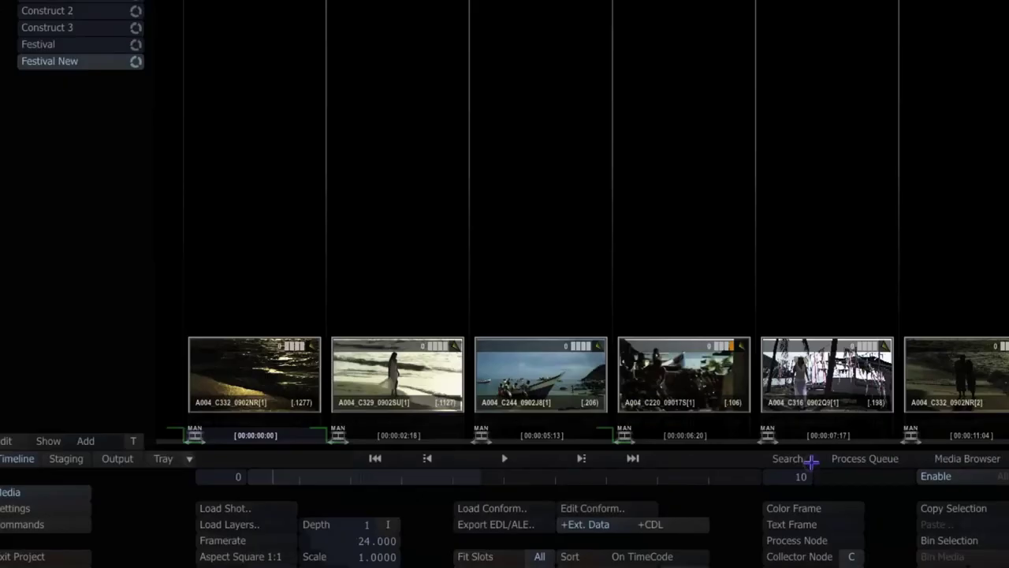
Open the first RED shot and set its Shot Framing to Fit Width
{"action": "double_click", "coordinate": [251, 380]}
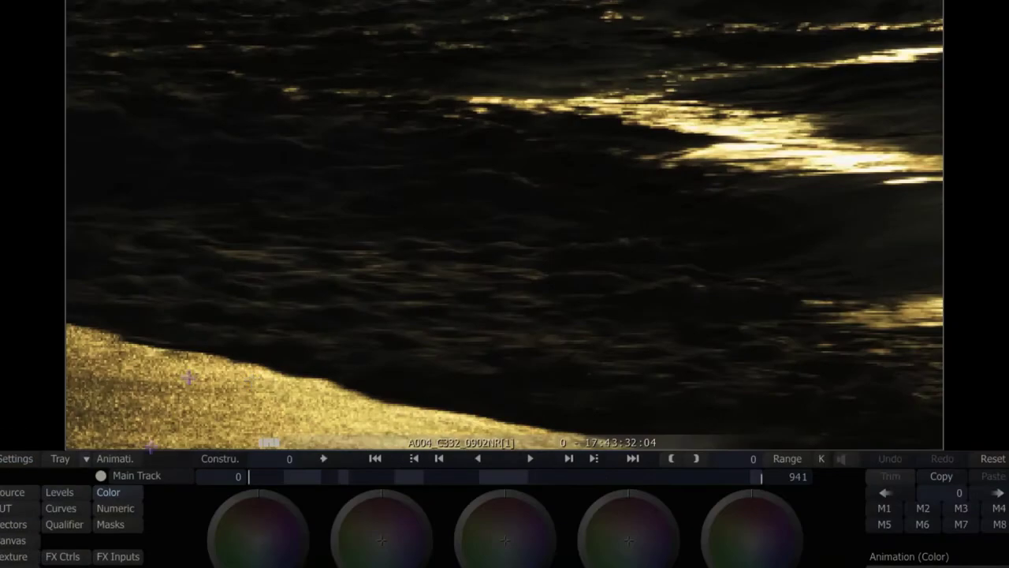
{"action": "left_click", "coordinate": [20, 491]}
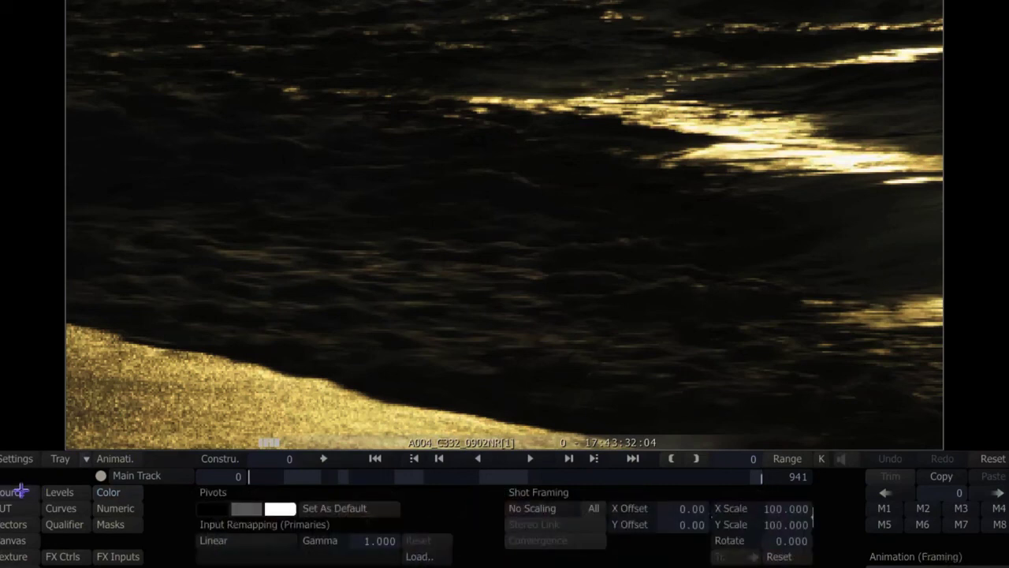
{"action": "left_click", "coordinate": [573, 509]}
{"action": "left_click", "coordinate": [570, 521]}
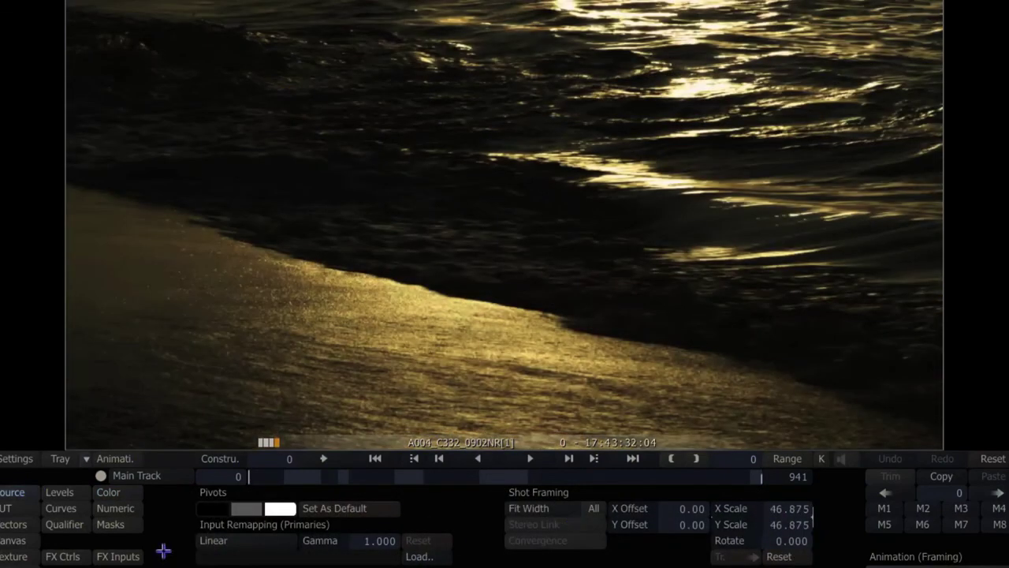
Add the RED shot as a version of the graded Festival clip and make A004_C332_0902NR[4] active
{"action": "left_click", "coordinate": [212, 459]}
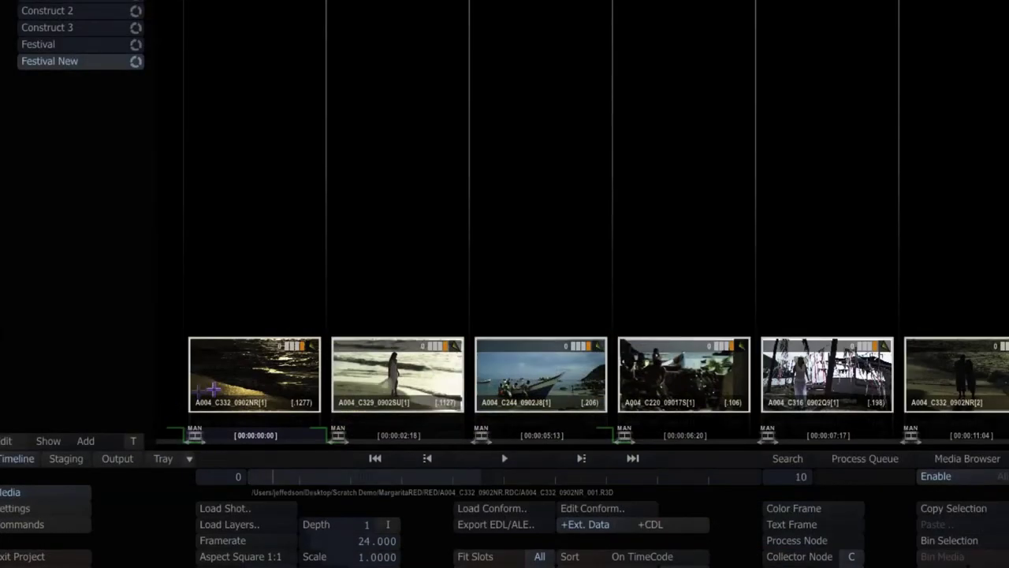
{"action": "left_click_drag", "start_coordinate": [204, 362], "coordinate": [247, 226]}
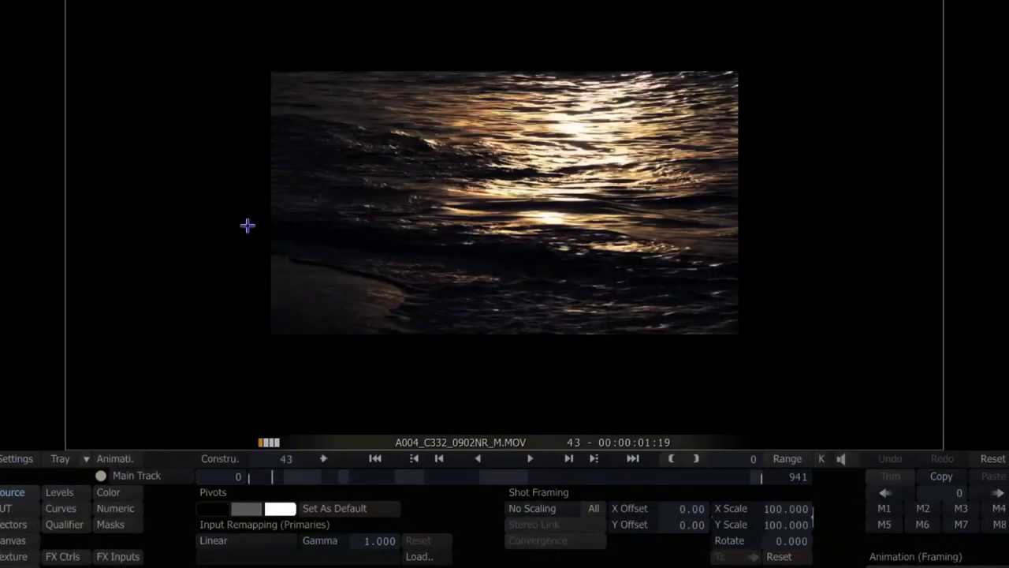
{"action": "mouse_move", "coordinate": [978, 329]}
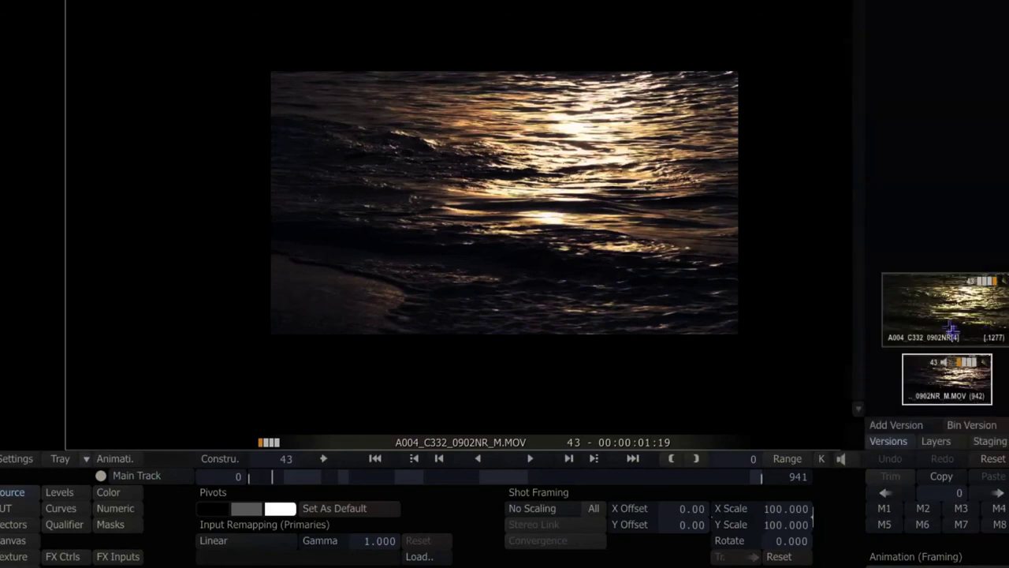
{"action": "left_click_drag", "start_coordinate": [953, 362], "coordinate": [952, 365]}
{"action": "left_click", "coordinate": [948, 325]}
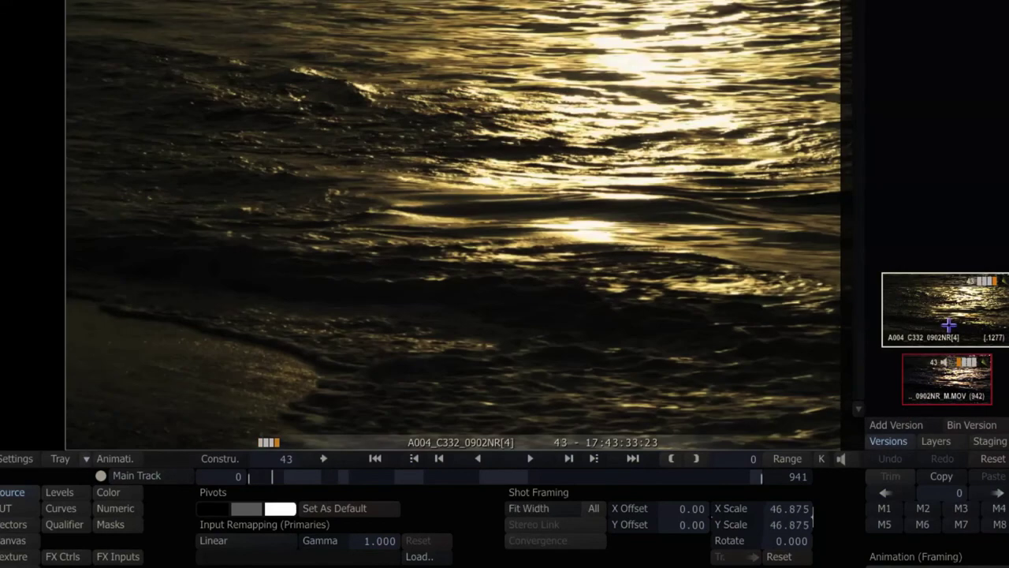